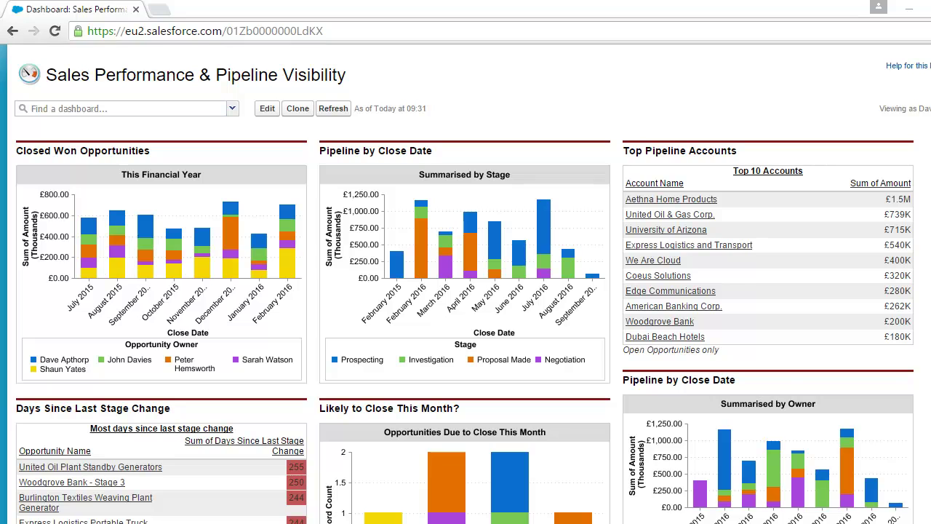
- Open the source report behind the Pipeline by Close Date chart summarised by stage and view its matrix
left_click(569, 228)
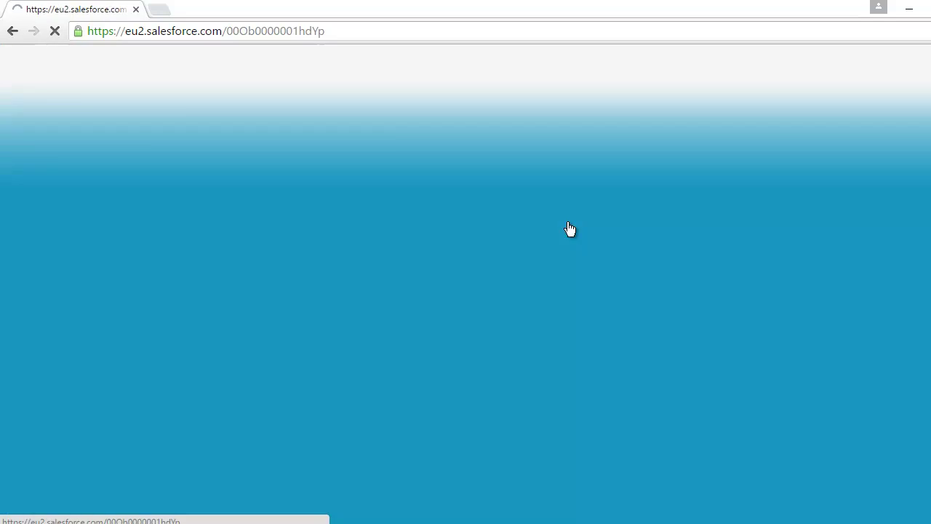
scroll(659, 208, "down", 1)
scroll(659, 199, "down", 2)
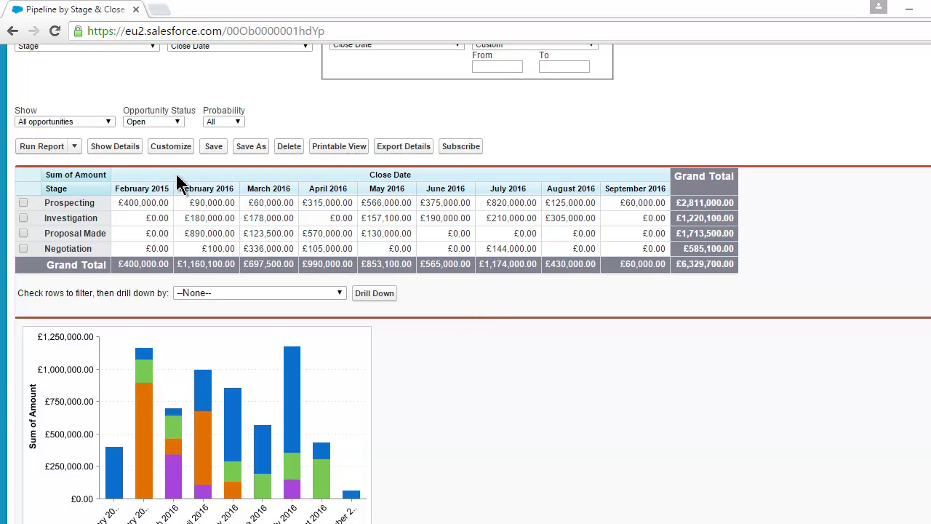
- Customize the Pipeline by Stage & Close Date report to use Summary format and run it
left_click(169, 146)
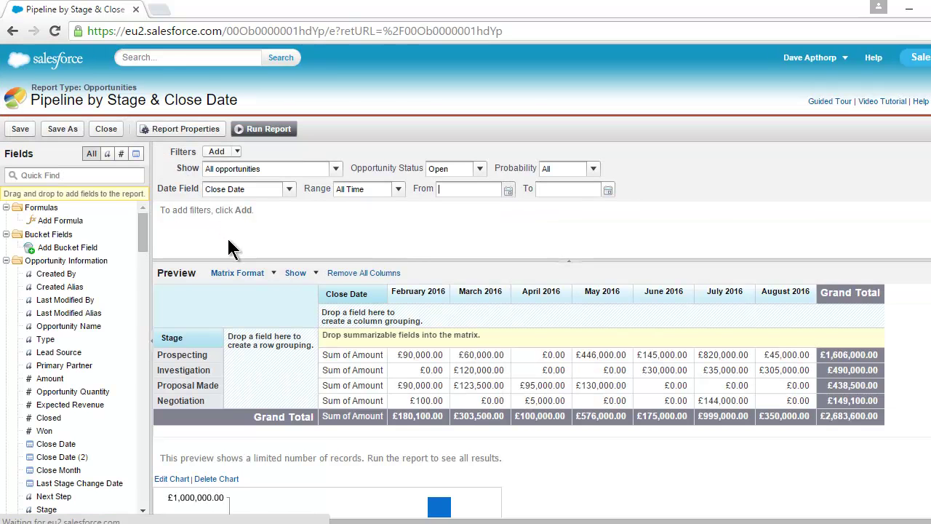
left_click(249, 273)
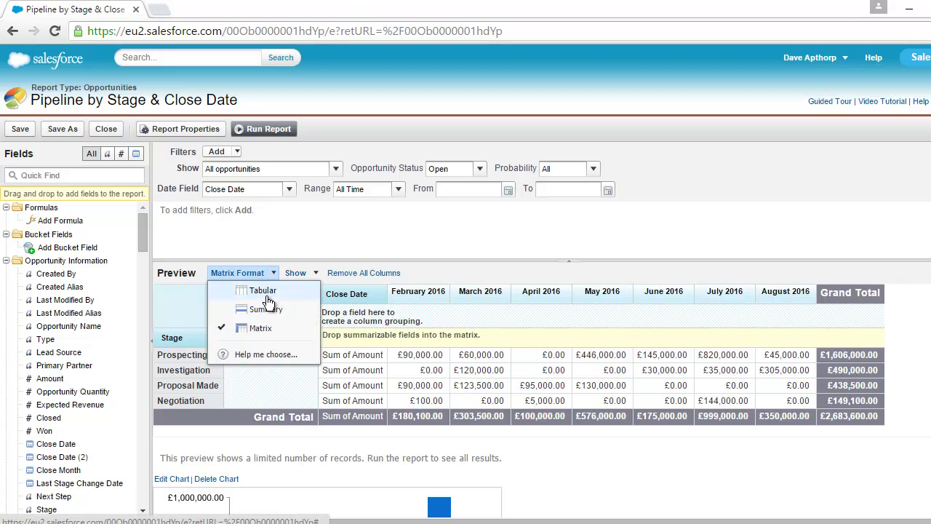
left_click(266, 311)
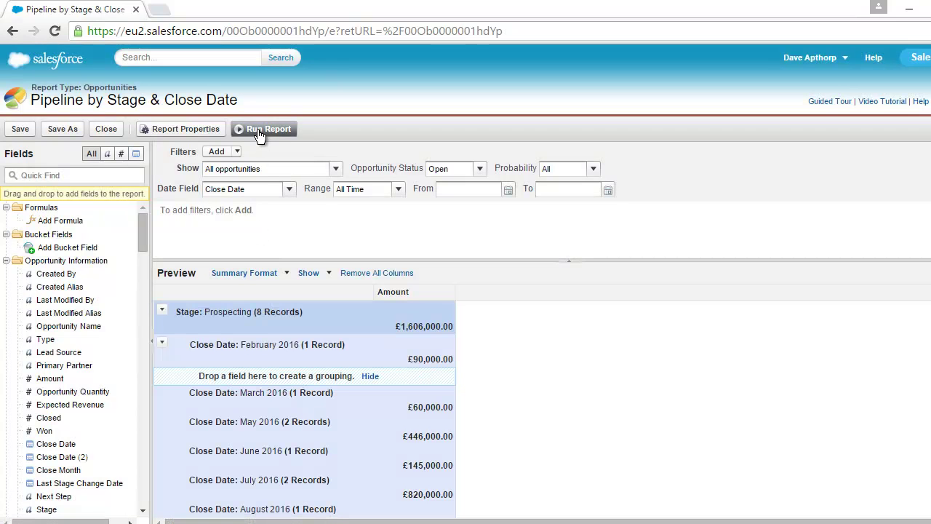
left_click(261, 132)
- Review the summary-format report's amounts for each stage and close-date month, down to the grand totals
scroll(623, 251, "down", 5)
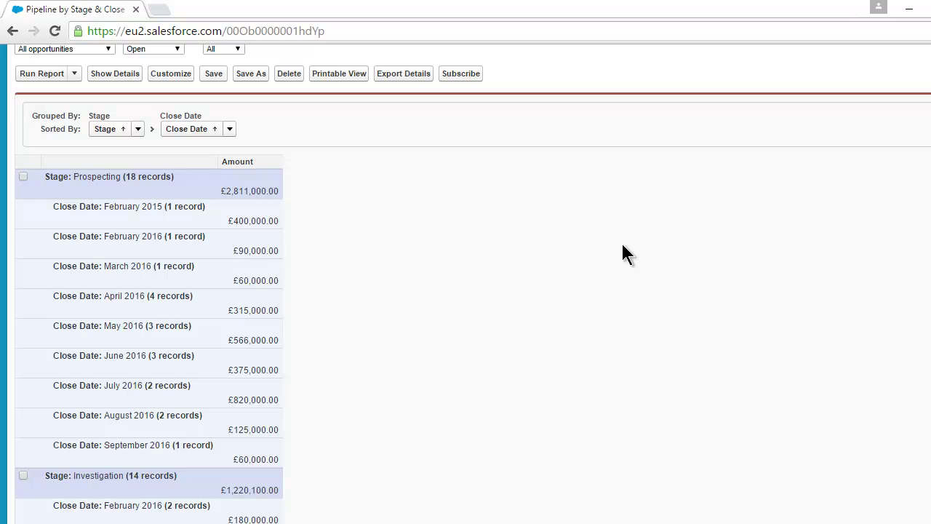
scroll(393, 233, "down", 6)
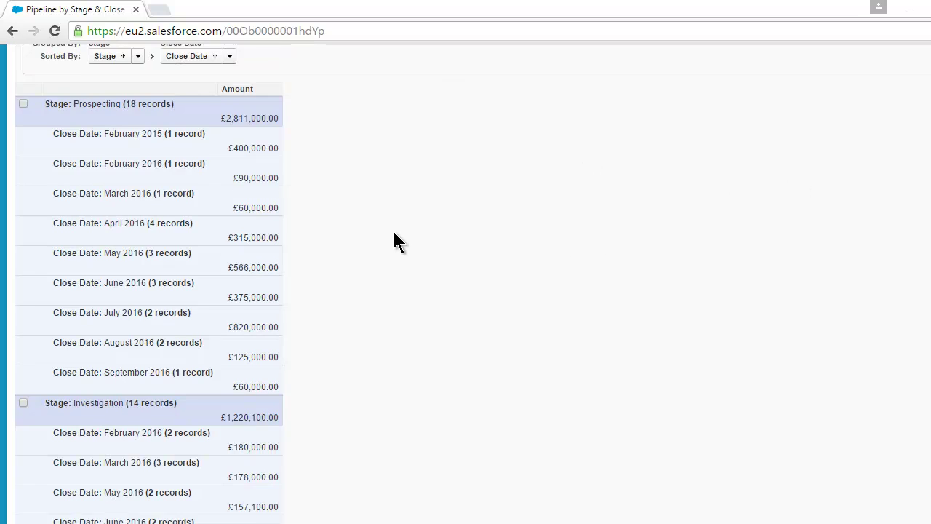
scroll(394, 233, "down", 2)
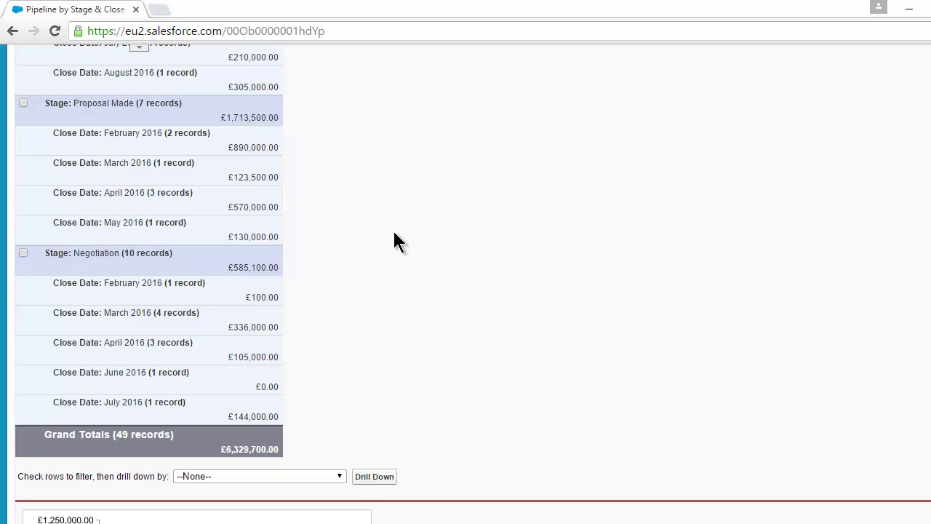
scroll(393, 241, "up", 6)
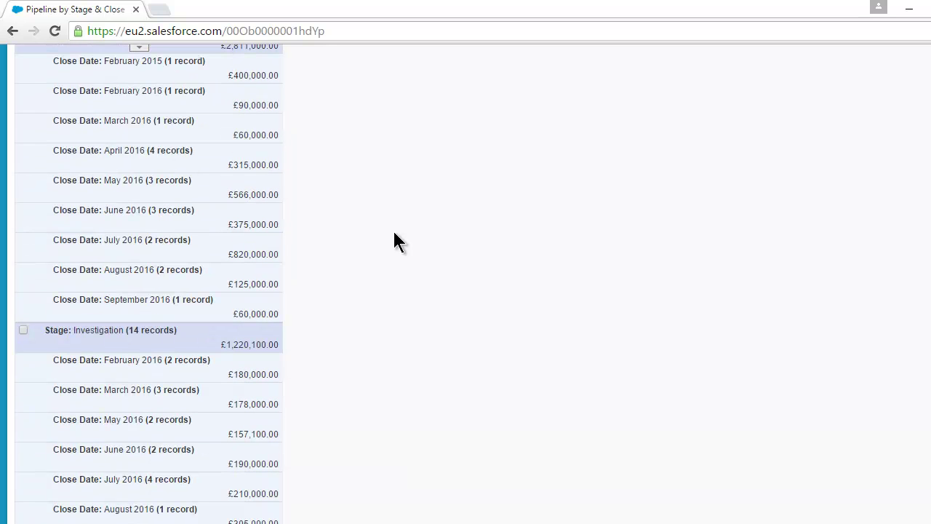
scroll(395, 242, "up", 2)
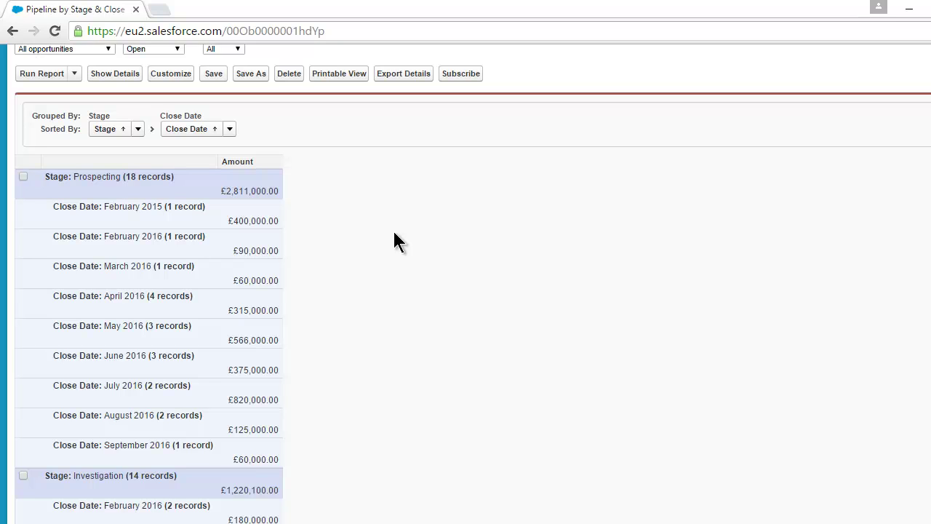
scroll(394, 234, "up", 1)
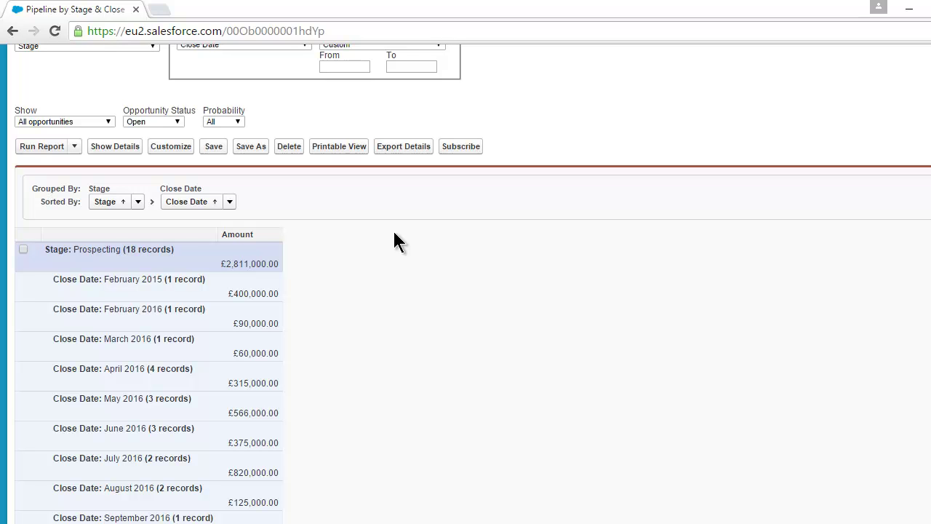
scroll(393, 240, "up", 3)
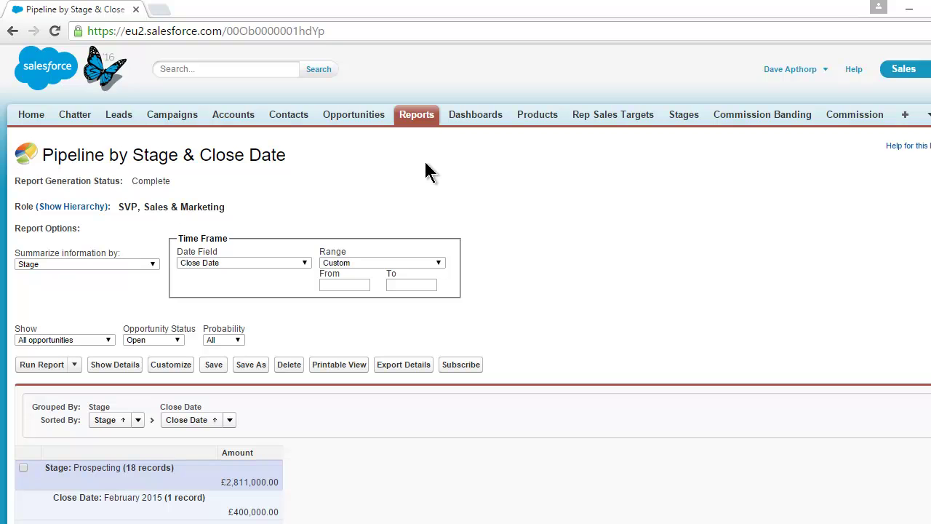
- Create a new report using the Opportunities report type from the Opportunities folder
left_click(422, 120)
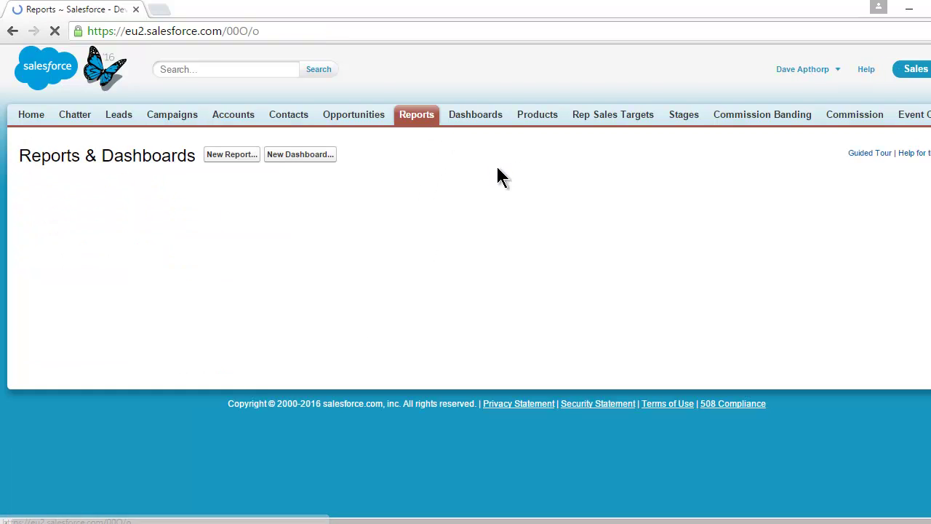
left_click(235, 154)
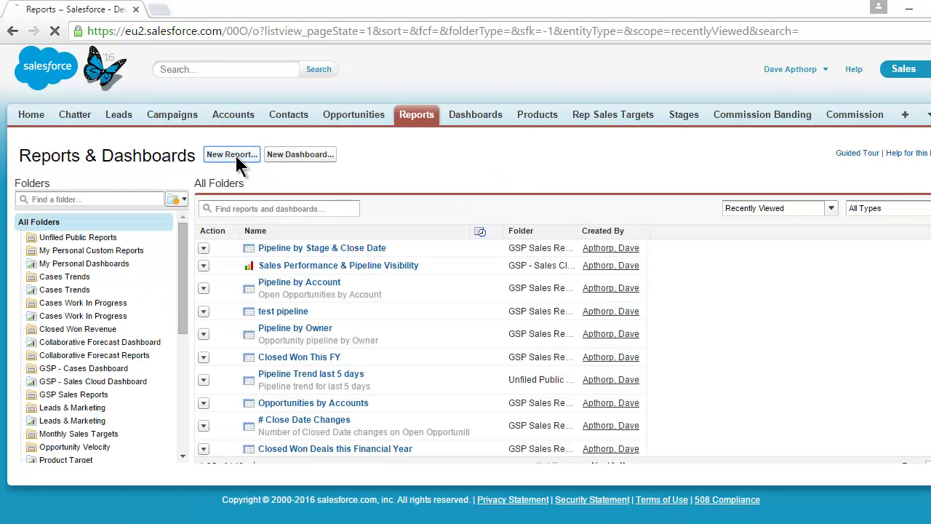
left_click(183, 286)
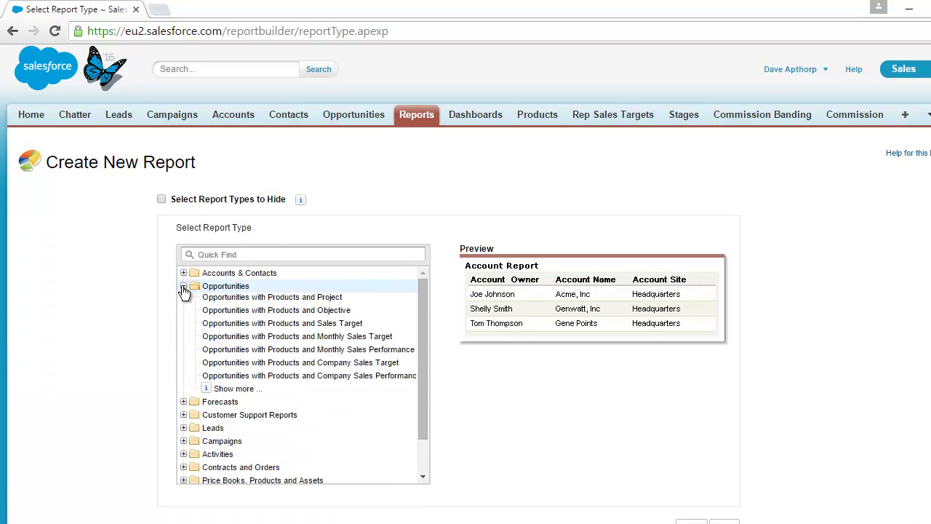
left_click(224, 300)
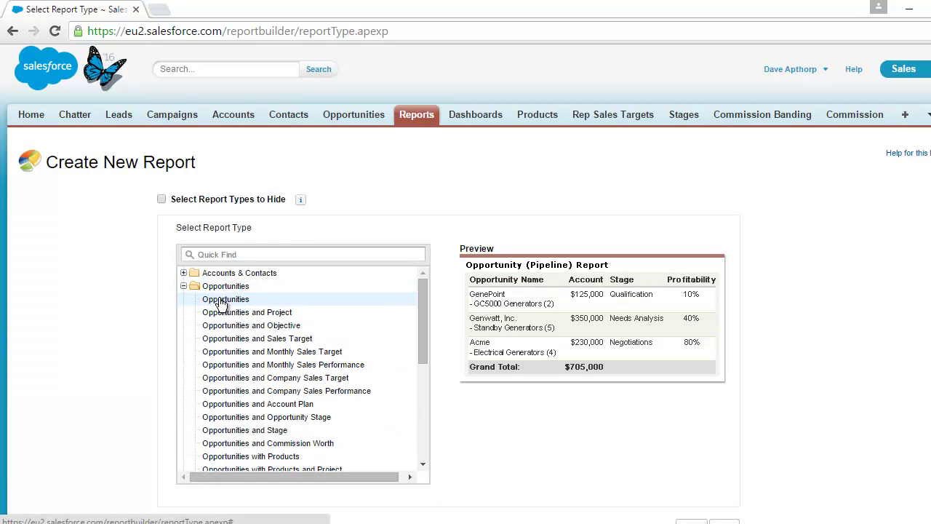
scroll(794, 395, "down", 1)
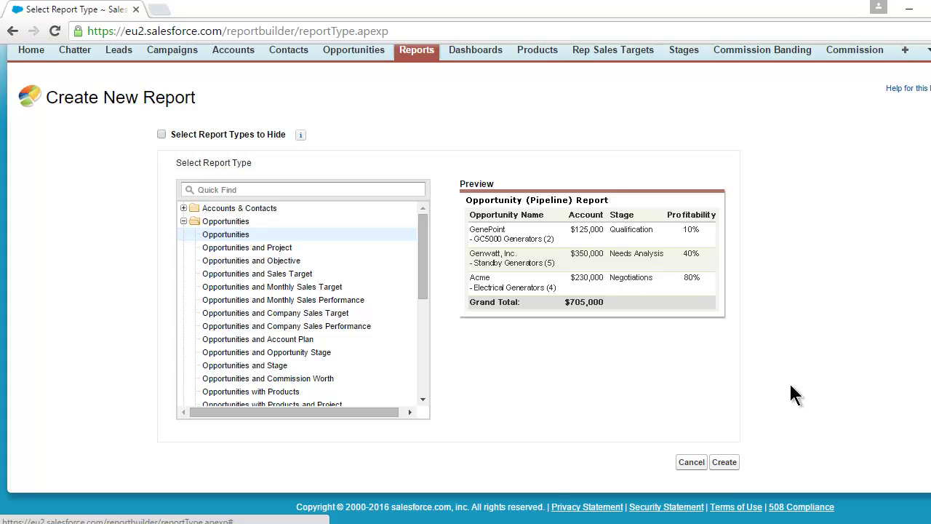
left_click(722, 463)
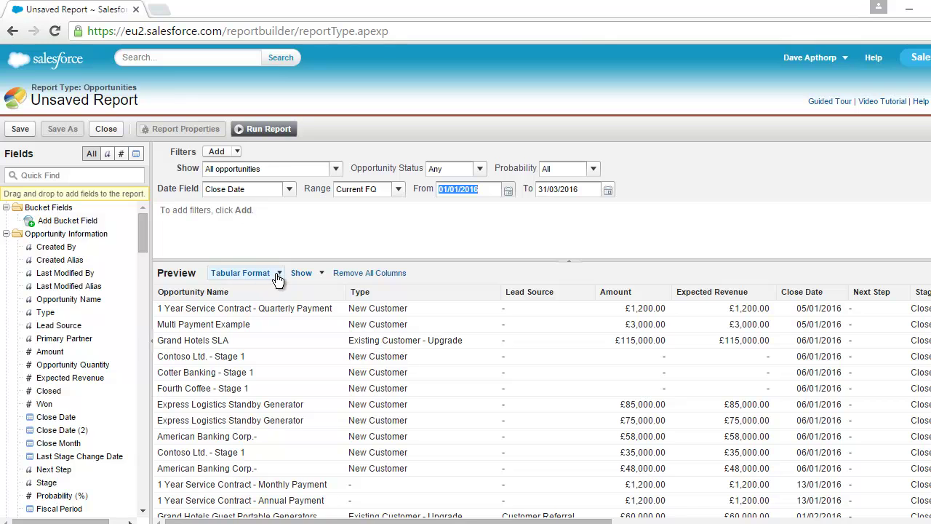
- Change the new report to Matrix format and group its rows by the Stage field from Opportunity Information
left_click(278, 276)
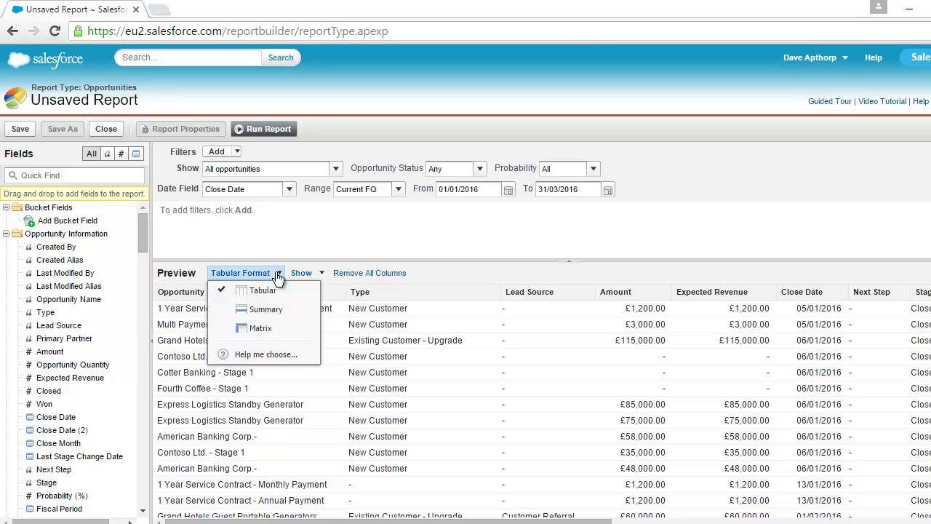
left_click(263, 328)
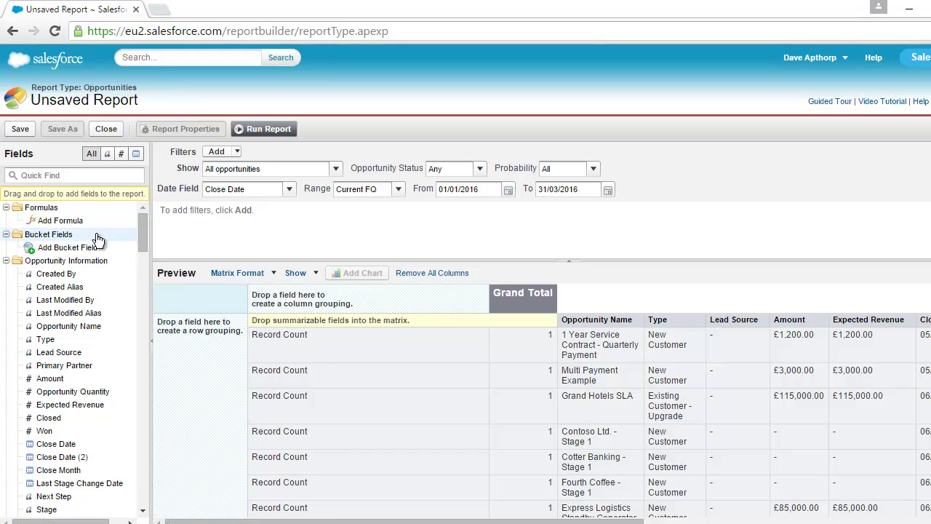
left_click(44, 174)
type("stage")
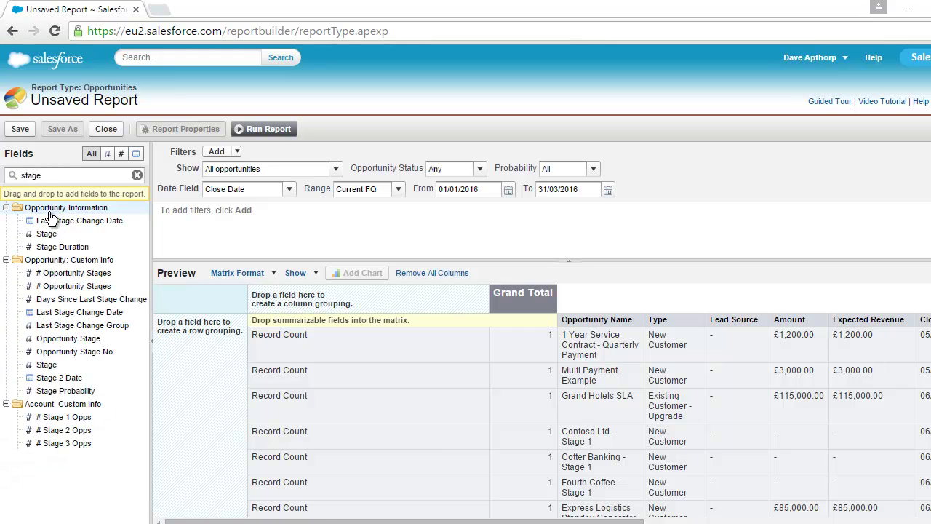
left_click_drag(46, 234, 195, 345)
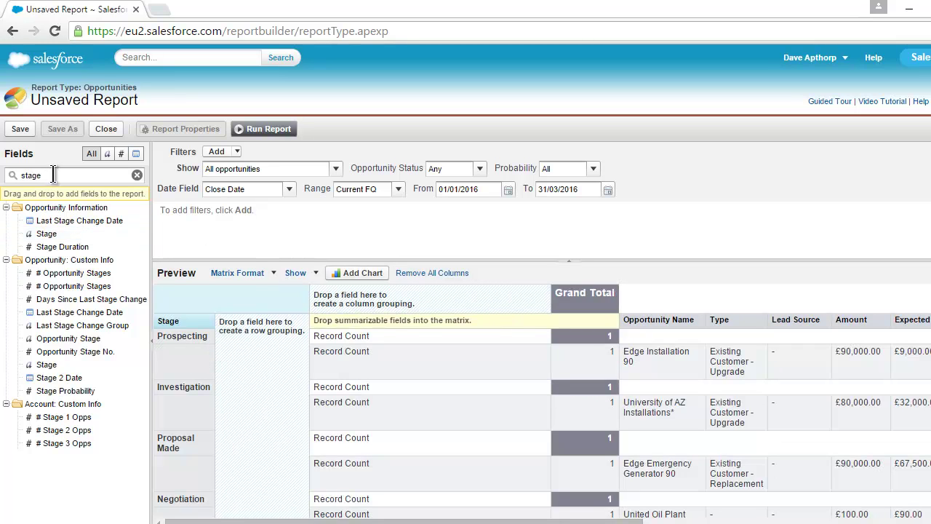
- Find the Close Date field and add it to the matrix as the column grouping
key("BackSpace")
key("BackSpace")
key("BackSpace")
key("BackSpace")
key("BackSpace")
type("close")
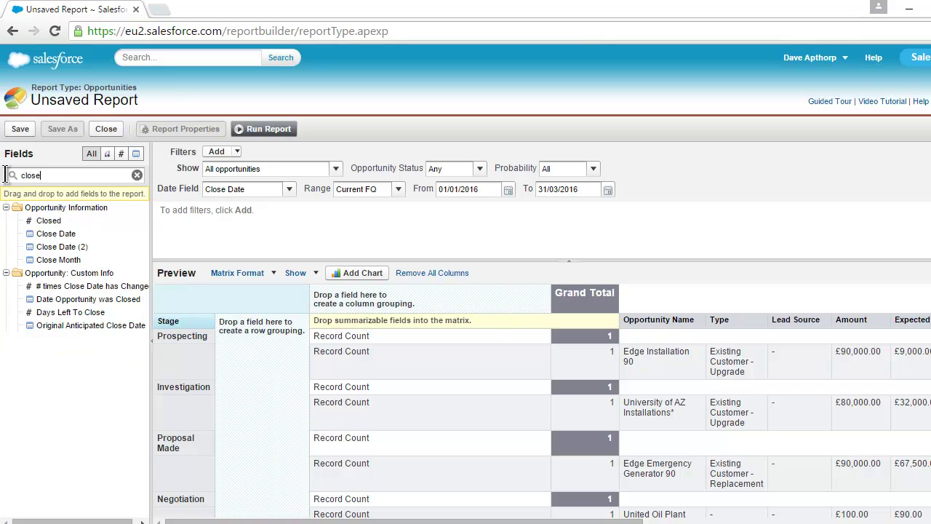
left_click_drag(56, 234, 336, 303)
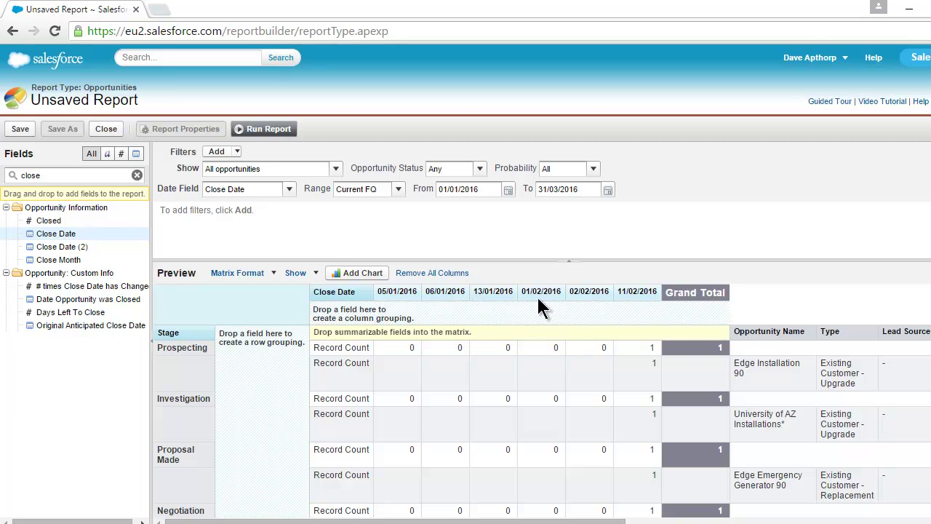
- Group the Close Date columns by Calendar Month
left_click(369, 292)
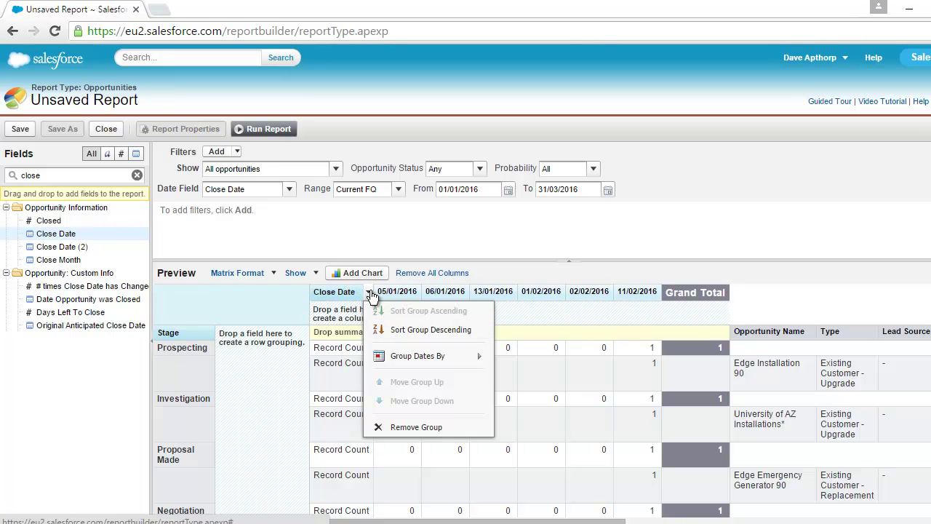
mouse_move(399, 356)
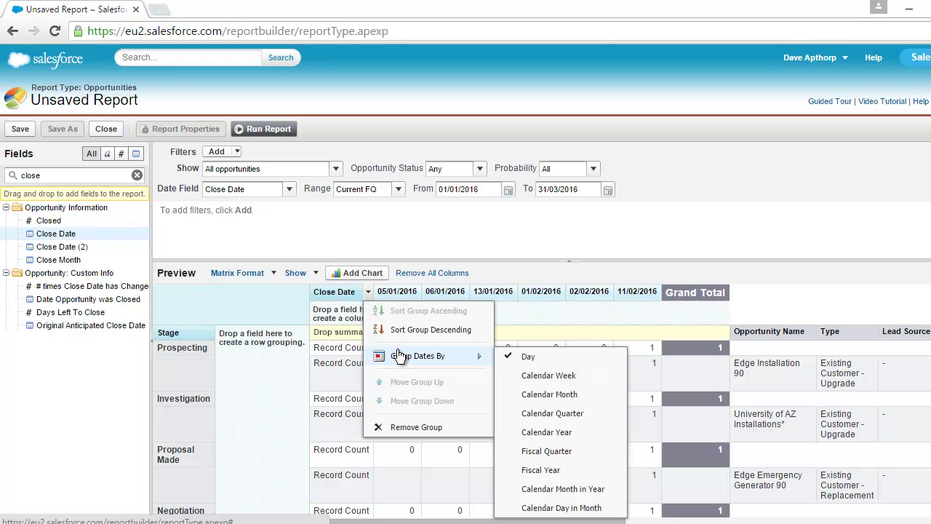
left_click(549, 399)
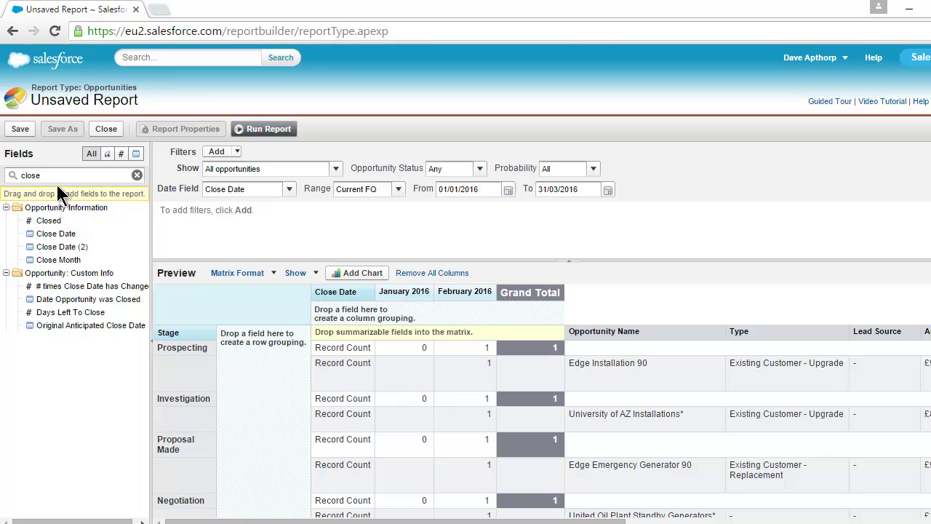
- Find the Amount field and add it to the matrix as a summarized field using Sum
left_click_drag(41, 176, 8, 180)
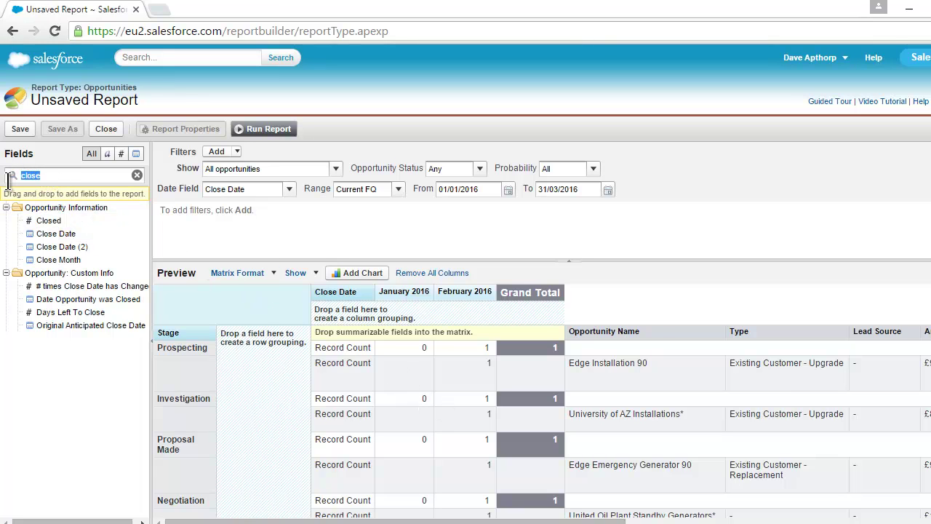
type("amount")
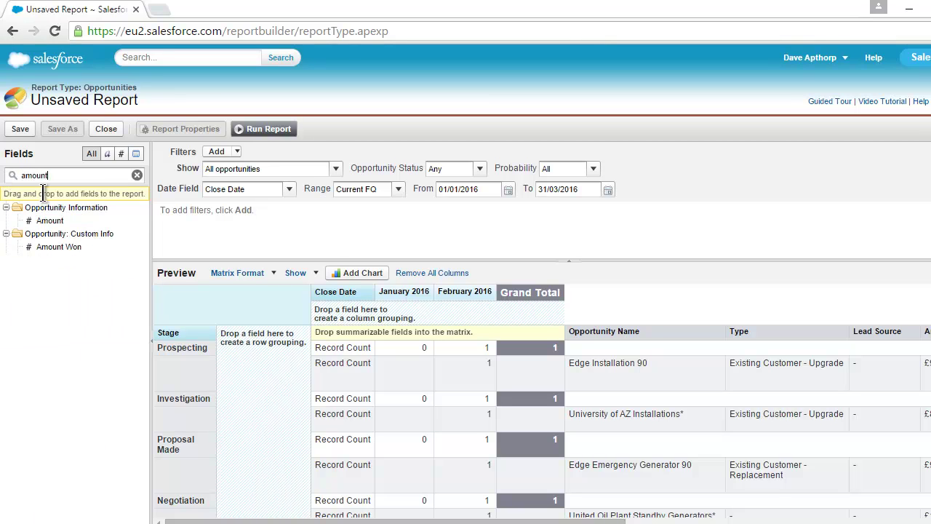
left_click_drag(50, 221, 434, 369)
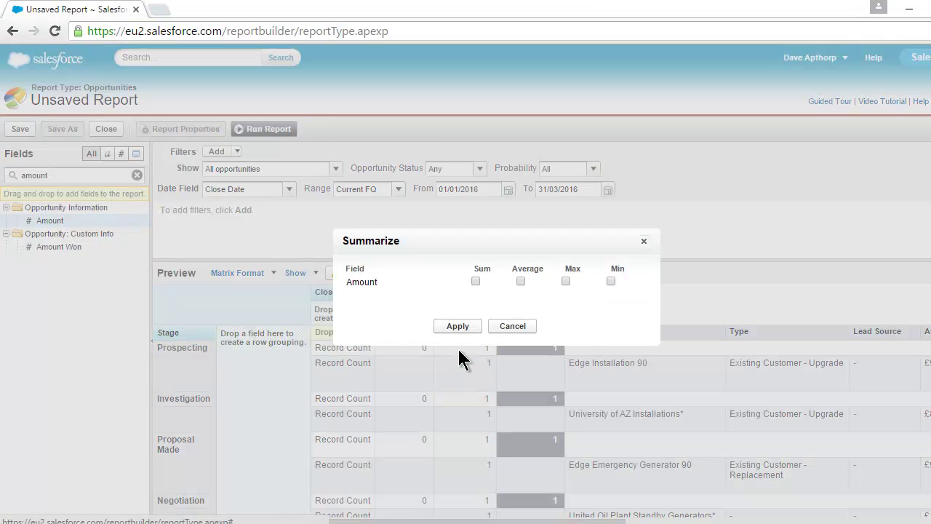
left_click(476, 281)
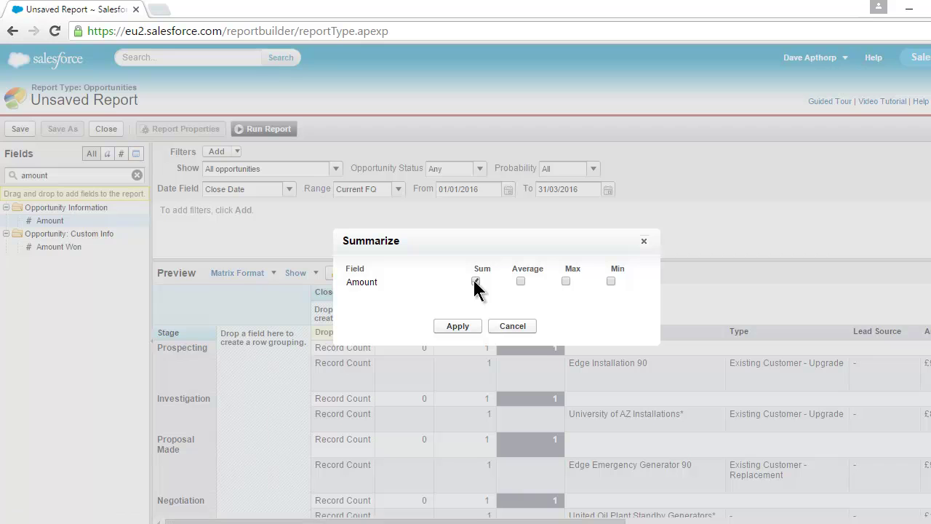
left_click(458, 327)
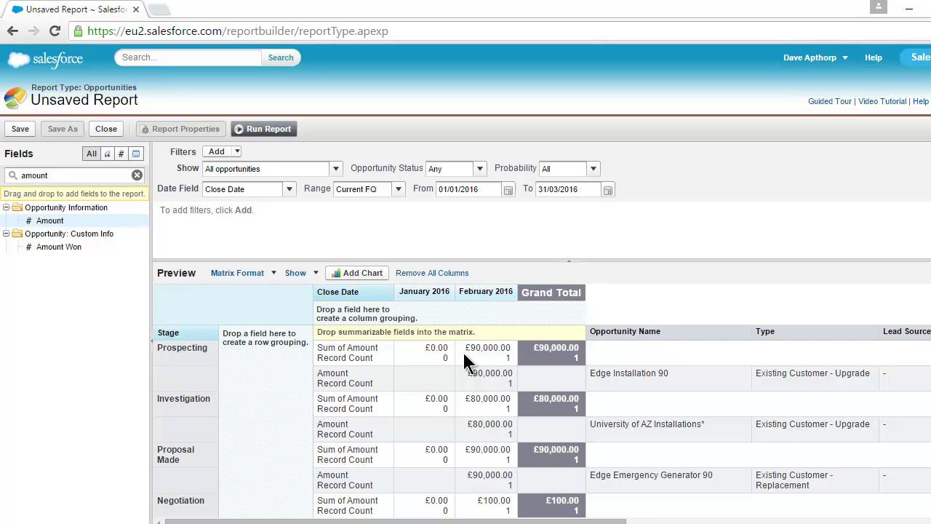
- Hide the record count and the detail rows in the matrix preview
left_click(308, 280)
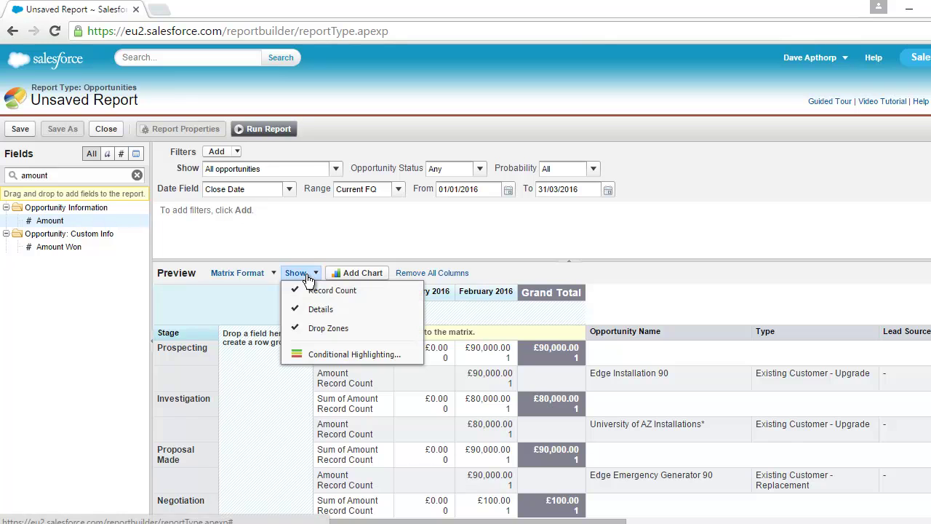
left_click(317, 291)
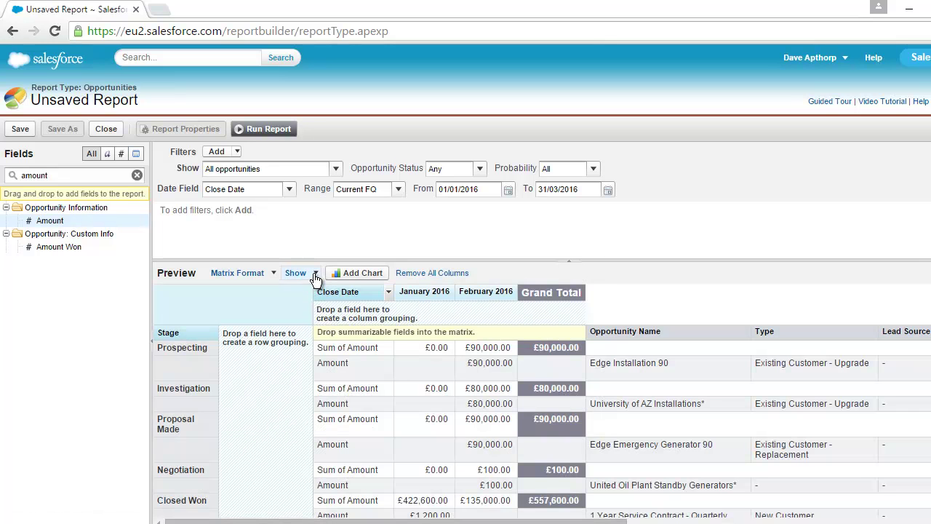
left_click(316, 280)
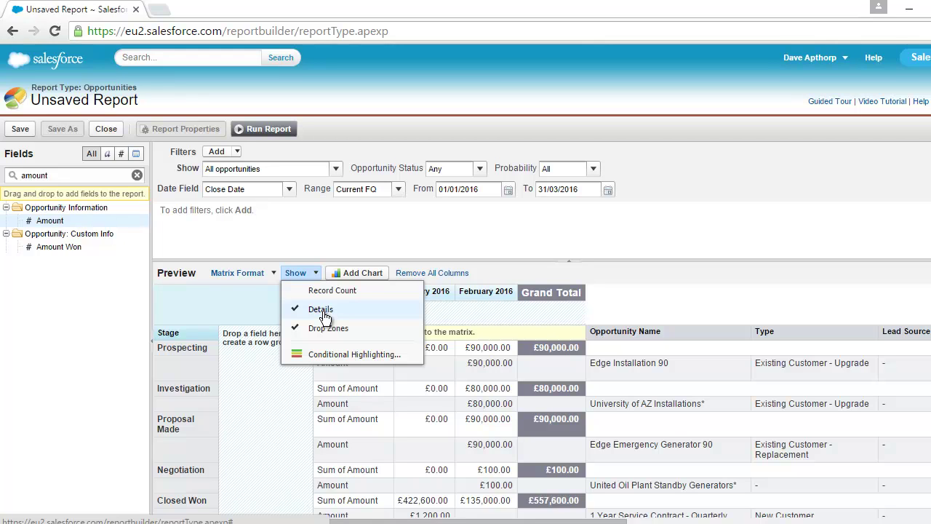
left_click(320, 310)
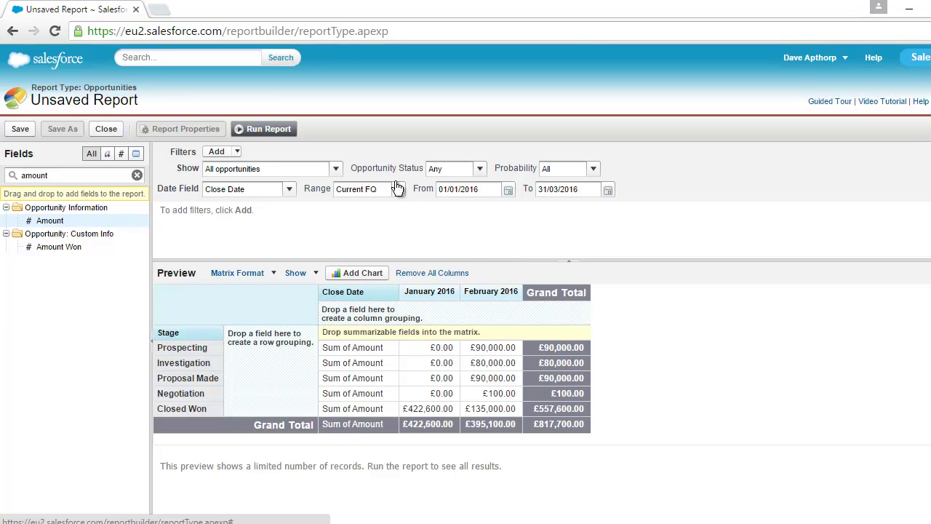
- Filter the report to Open opportunity status and set the Close Date range to All Time
left_click(483, 170)
left_click(464, 198)
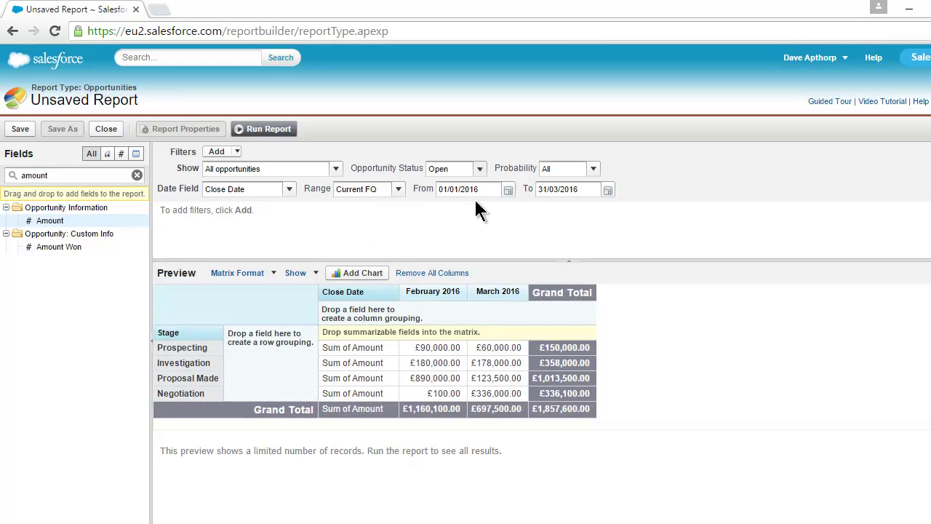
left_click(399, 191)
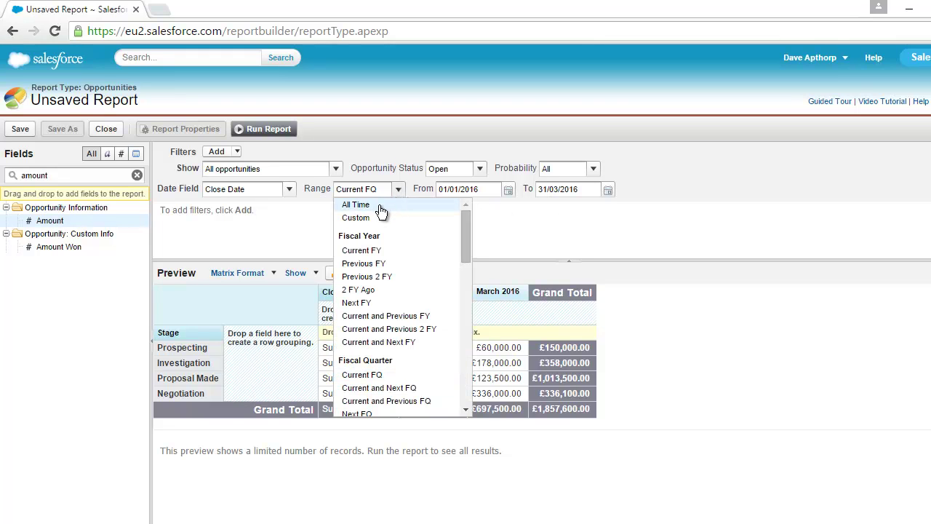
left_click(377, 205)
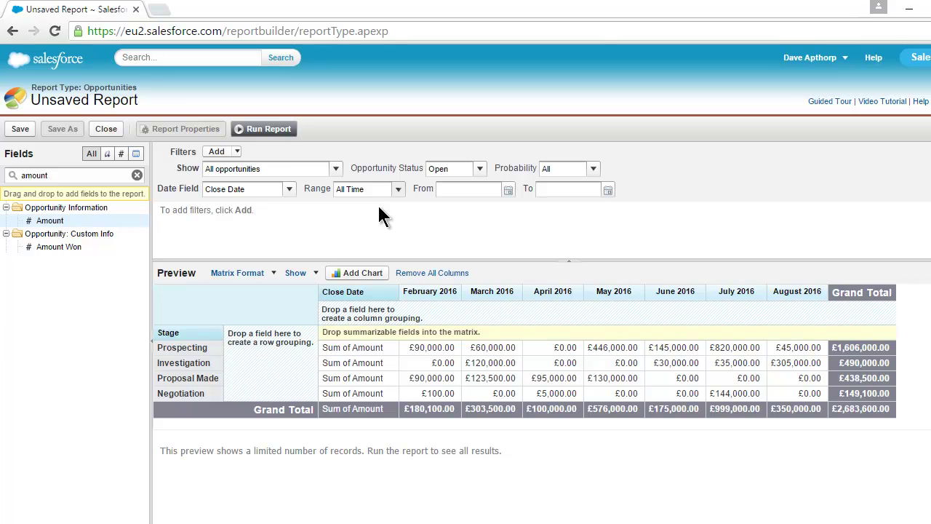
- Run the report and view the full matrix results
left_click(255, 129)
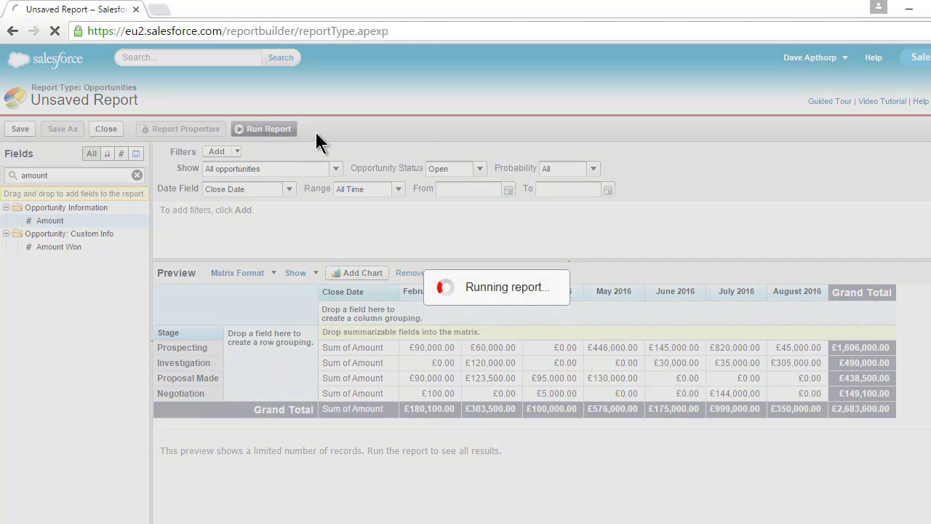
scroll(738, 182, "down", 2)
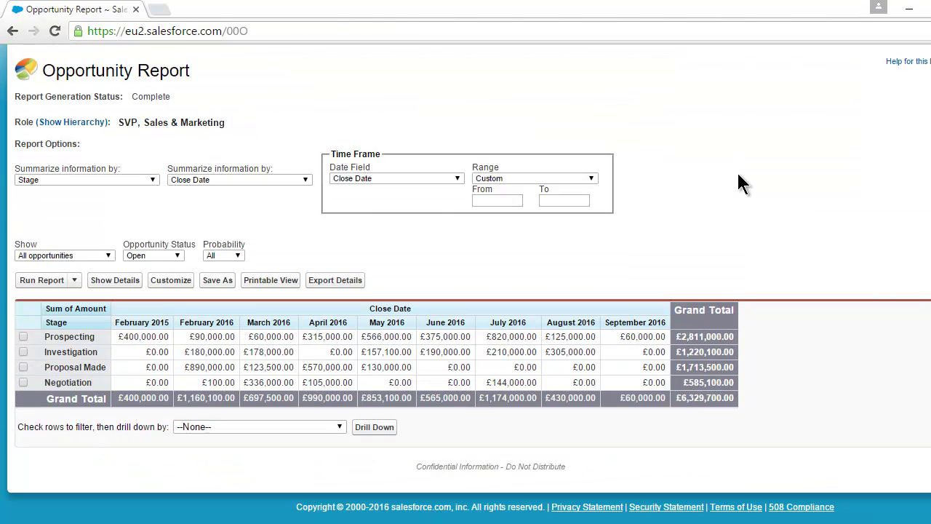